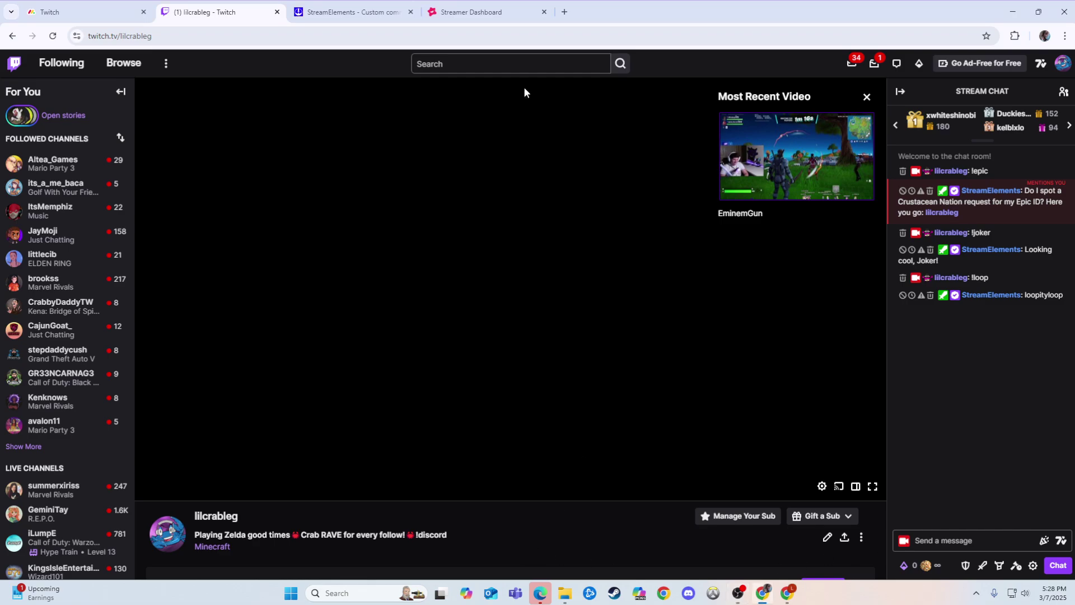
Step: Copy the Browser Source link from the Blerp Streamer Dashboard
click(460, 9)
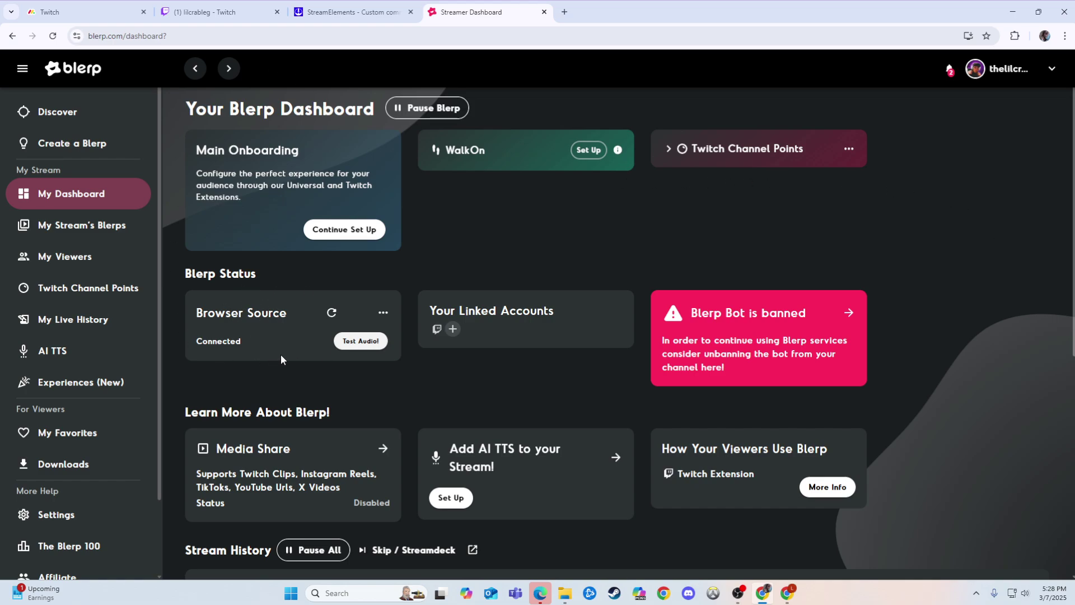
click(382, 312)
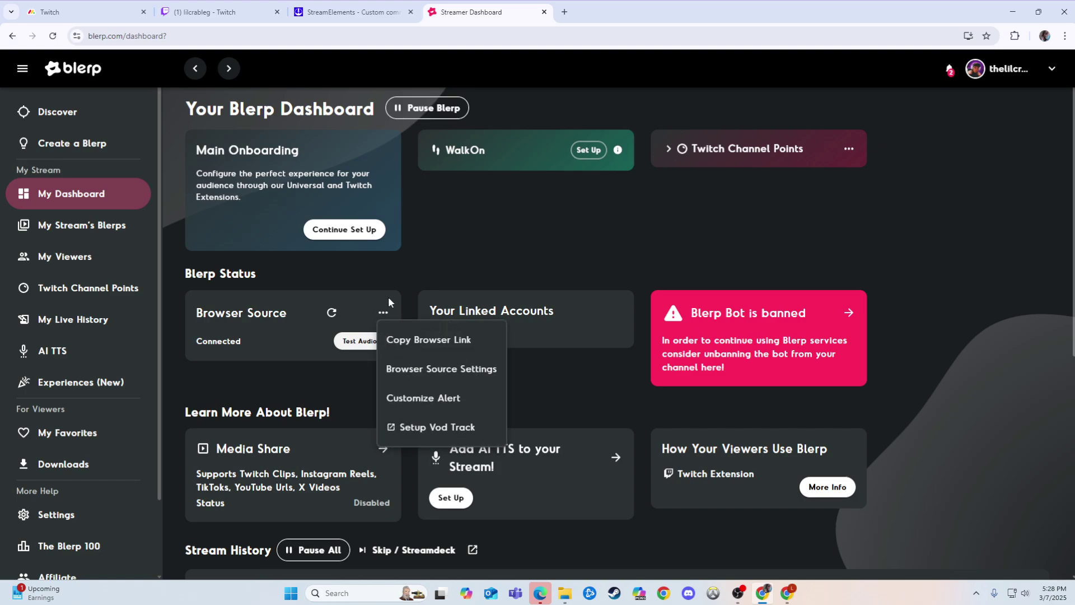
click(436, 349)
Step: Add a Browser source named blerp to Game Scene and accept its properties
click(739, 593)
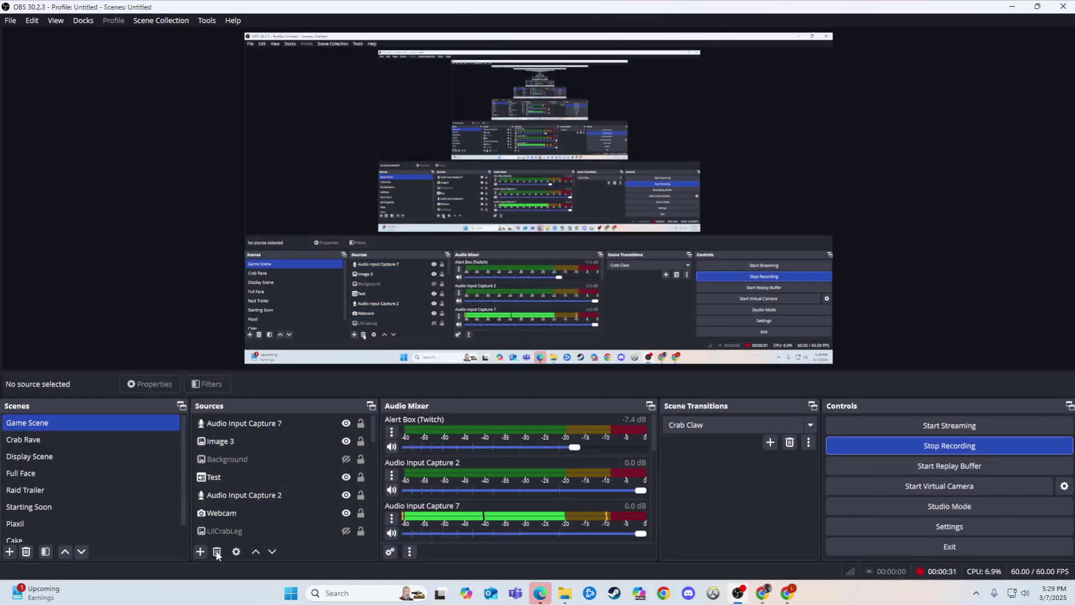
click(200, 552)
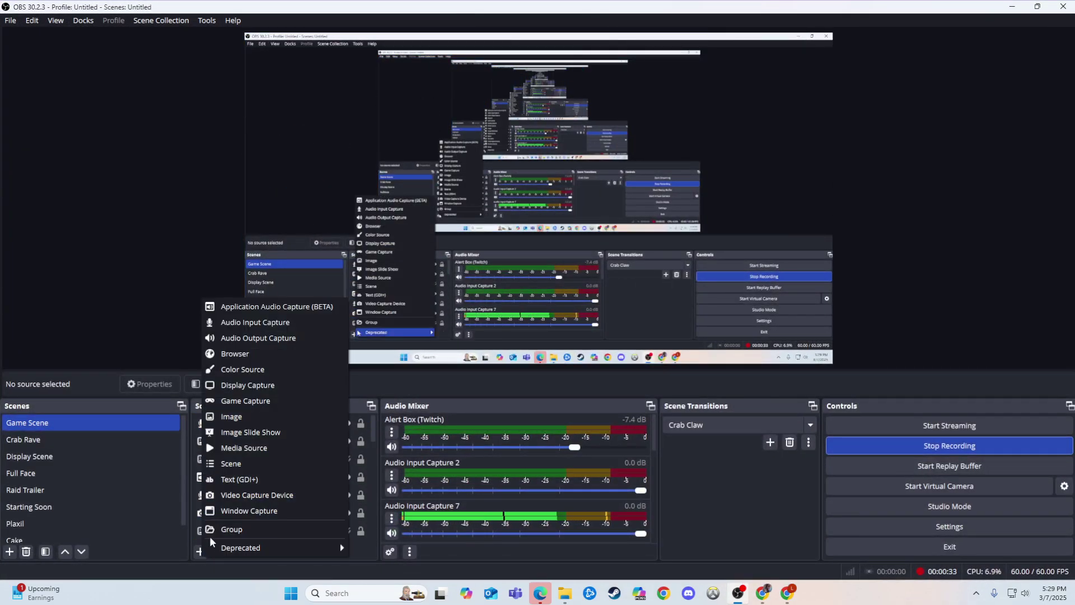
click(274, 353)
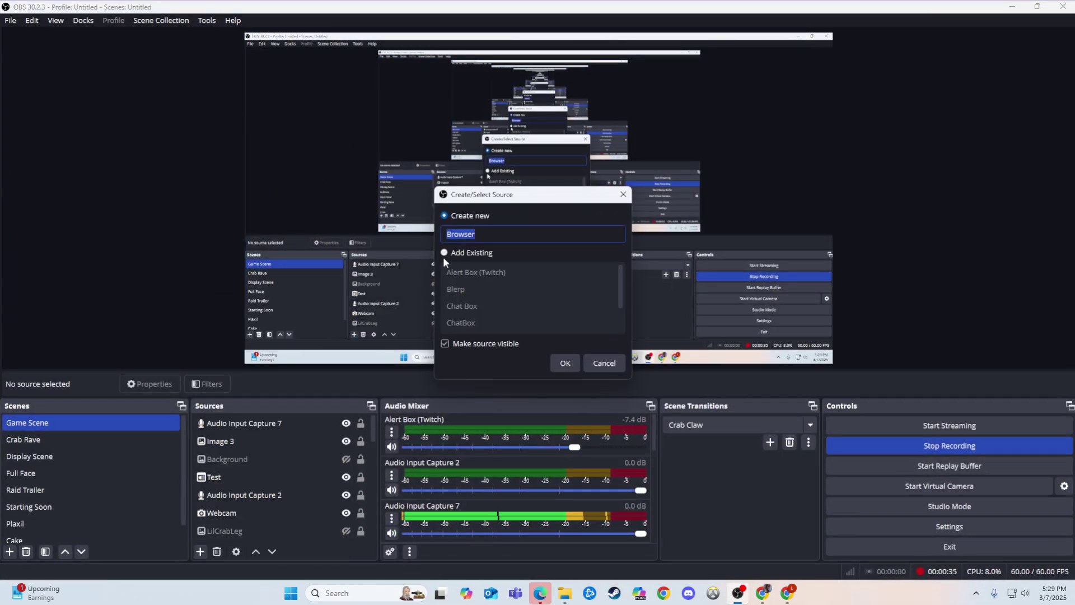
text(blerp)
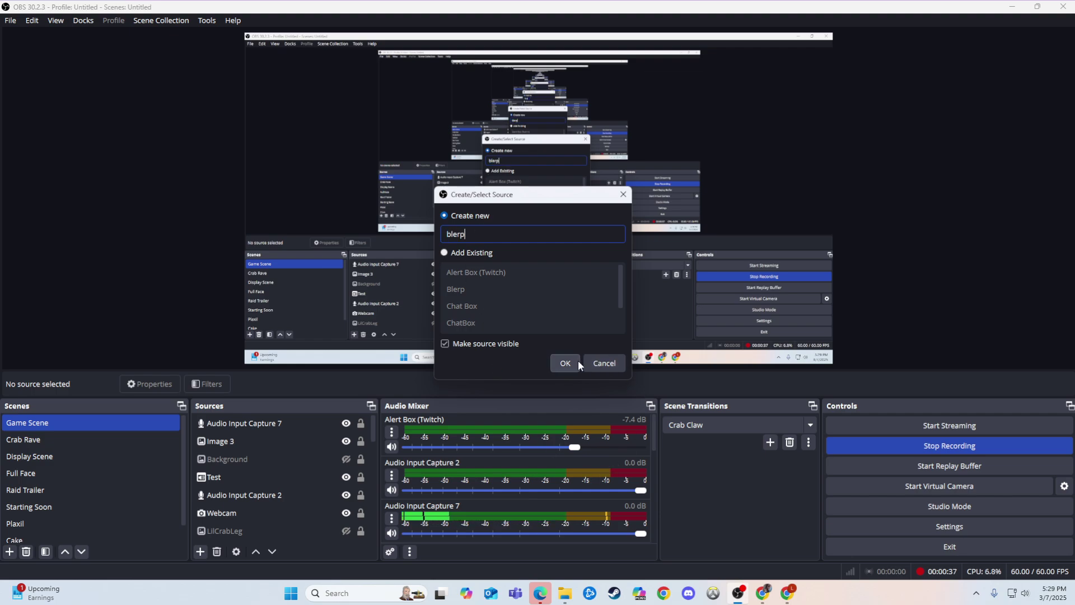
click(576, 362)
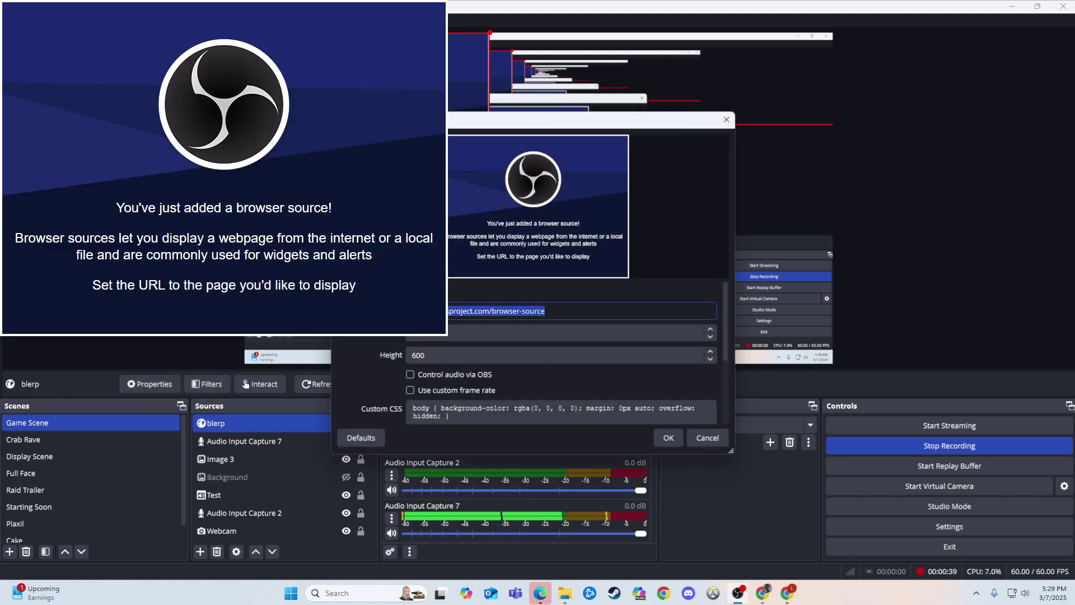
key(Return)
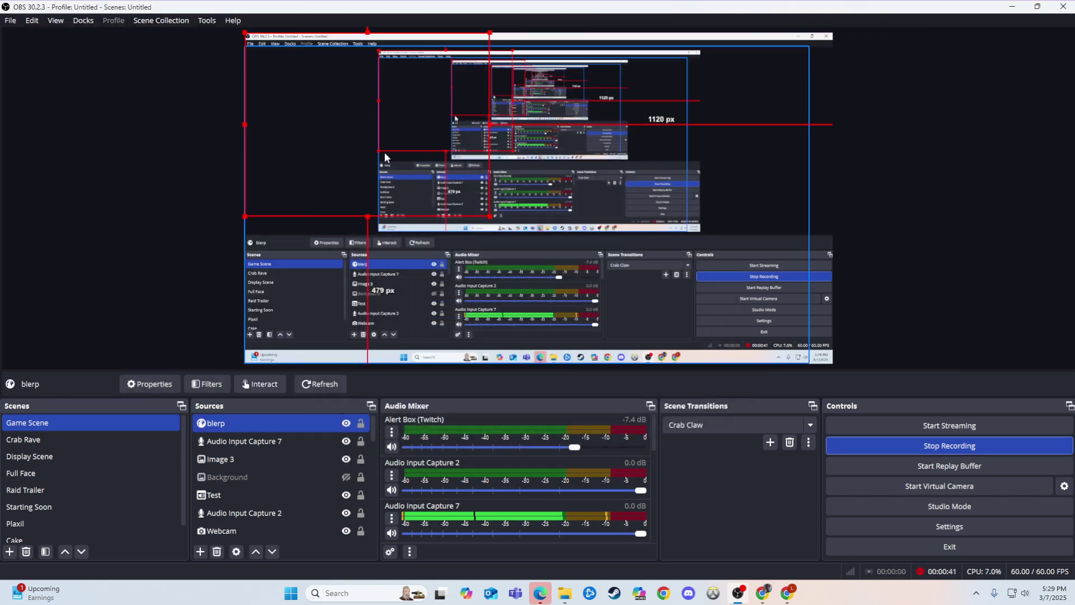
Step: Shrink the blerp source, close Blerp's browser source menu, and preview Door knock on Discover
mouse_move(484, 219)
mouse_down()
mouse_move(349, 5)
mouse_move(432, 7)
mouse_up()
click(383, 313)
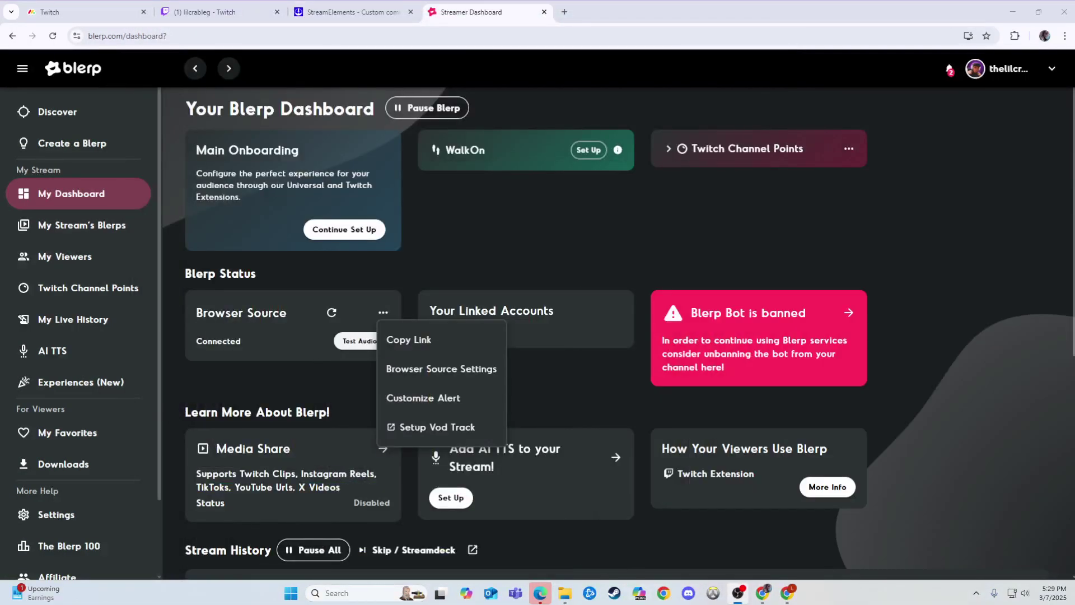
click(585, 212)
click(72, 115)
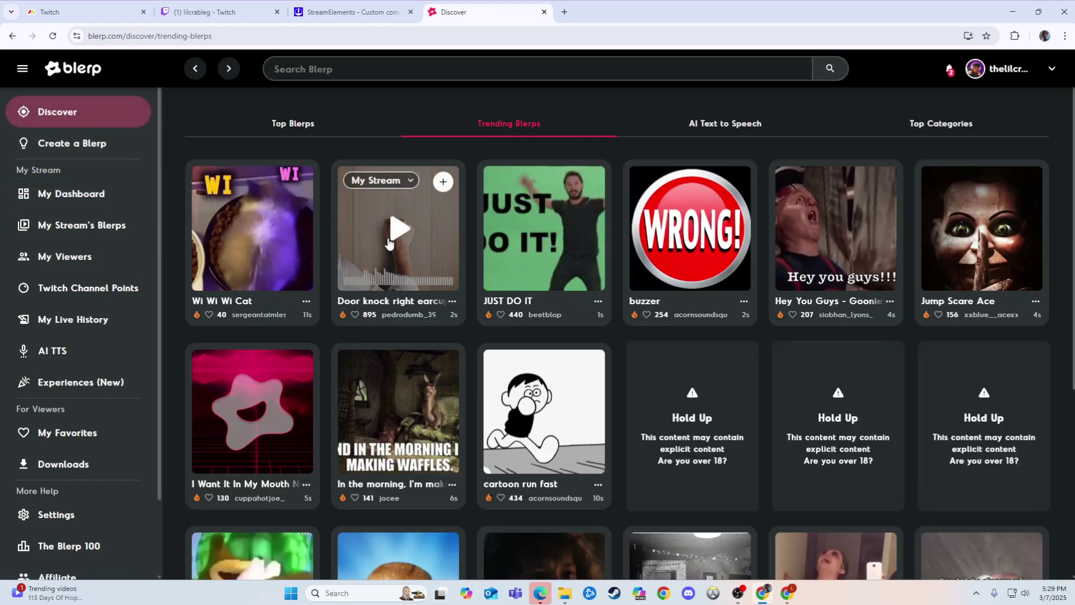
click(399, 229)
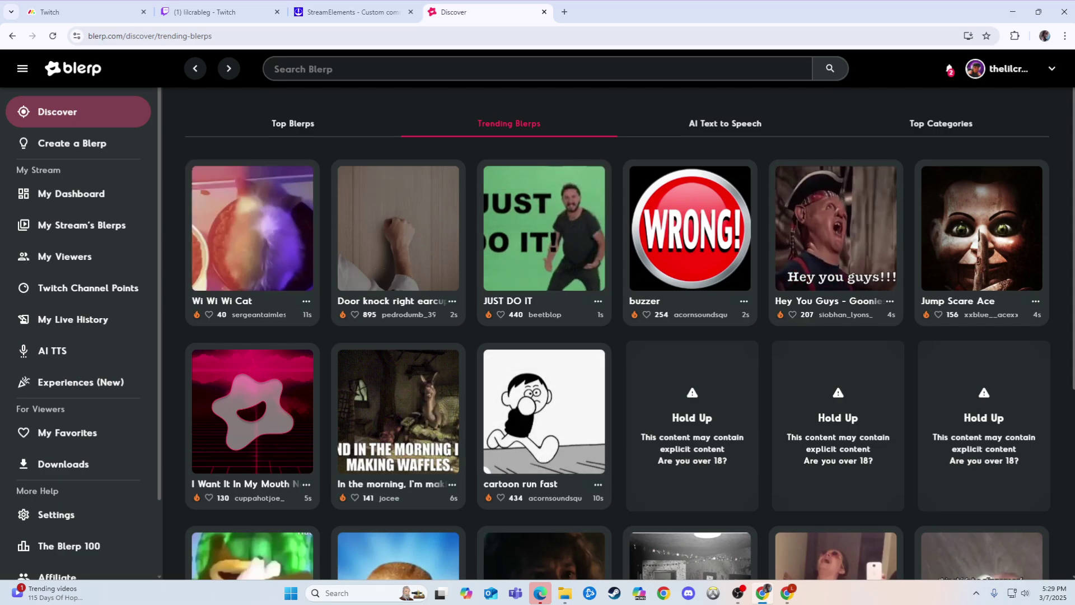
Step: Return to OBS Studio with Game Scene and its blerp source in view
key(alt+Tab)
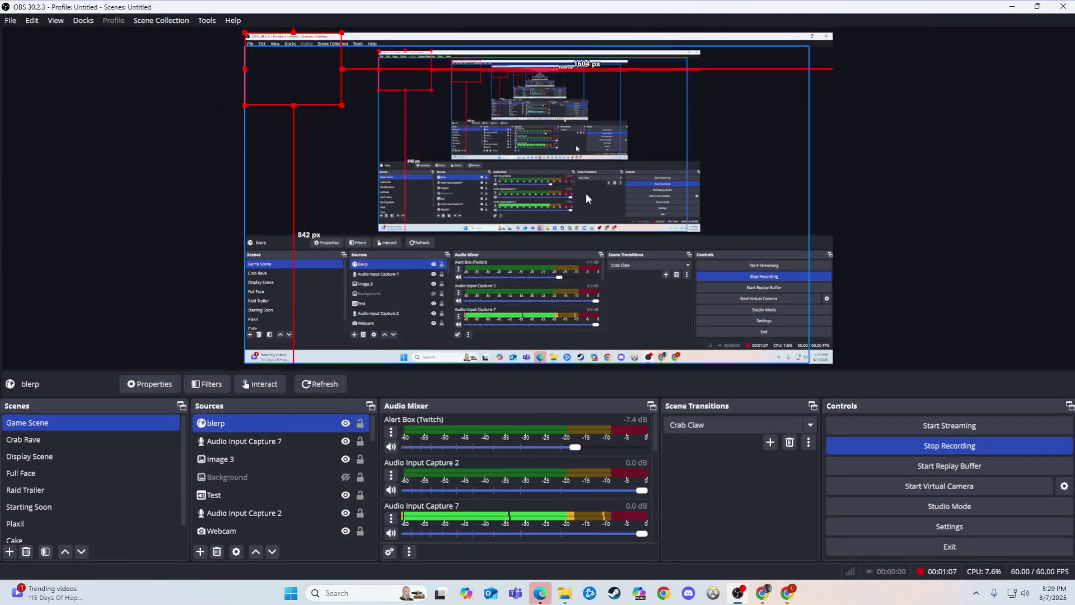